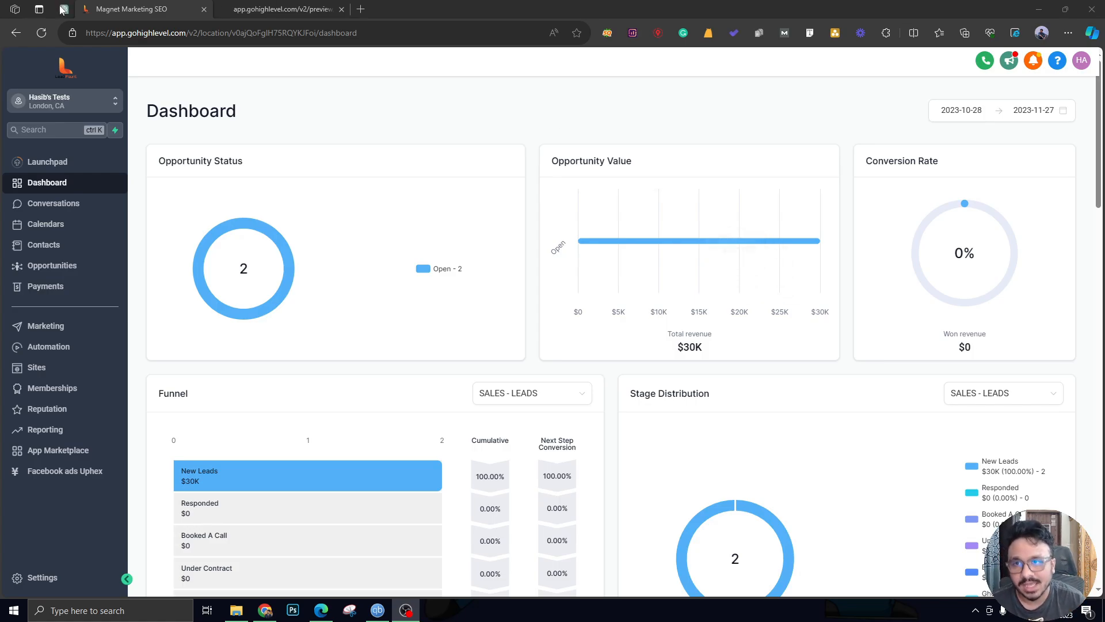
Step: Create a new workflow in the Automation section and name it "+50% Watchtime Automation"
{"action": "left_click", "coordinate": [248, 8]}
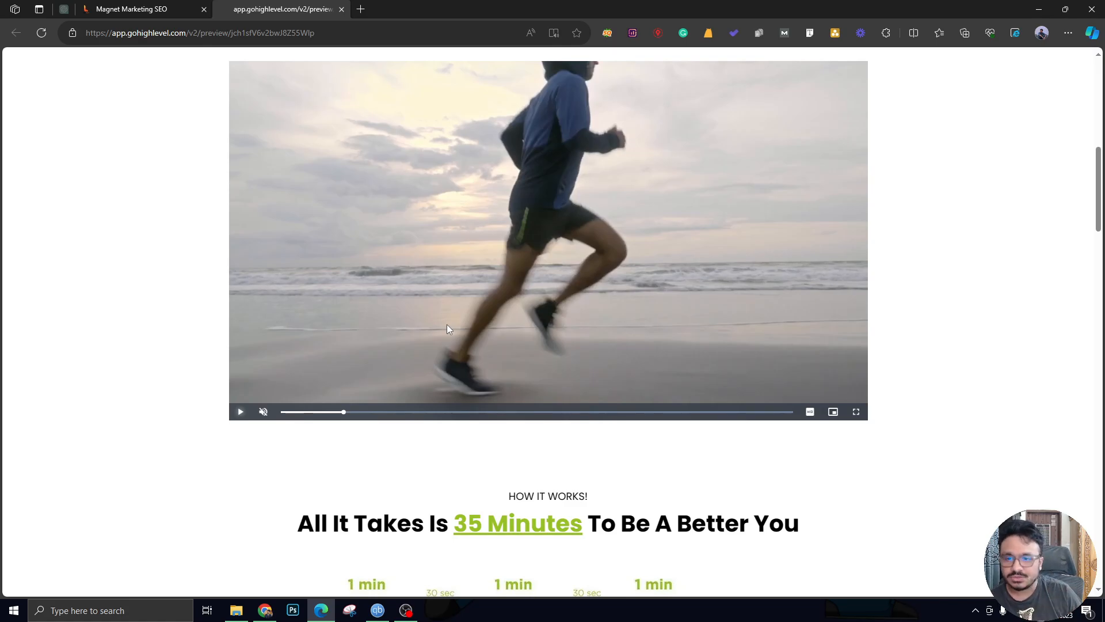
{"action": "left_click", "coordinate": [180, 12]}
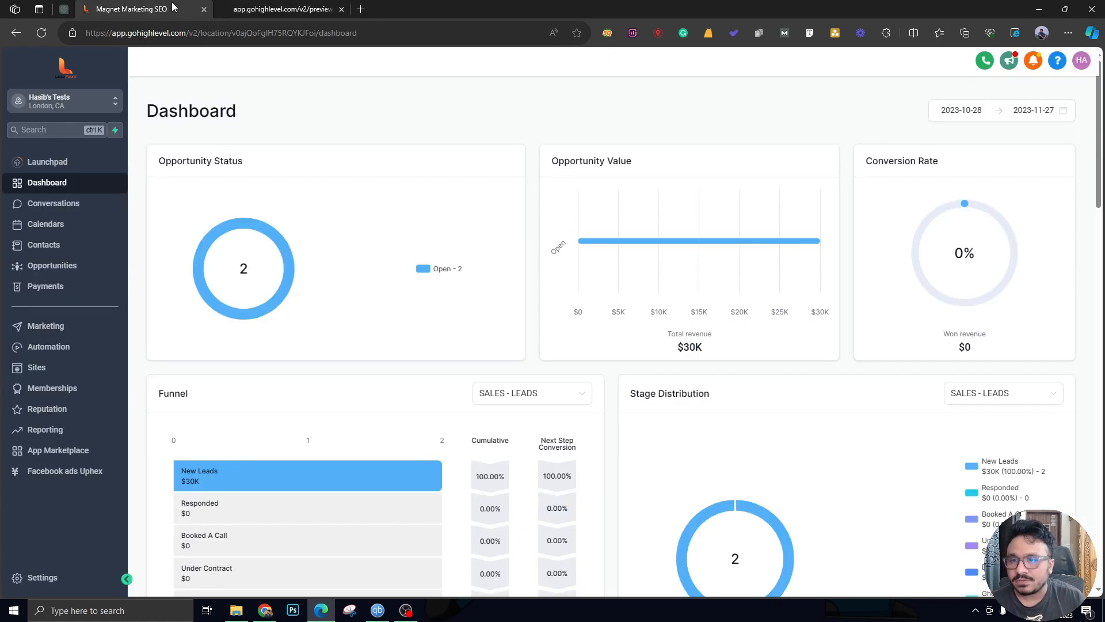
{"action": "left_click", "coordinate": [50, 349]}
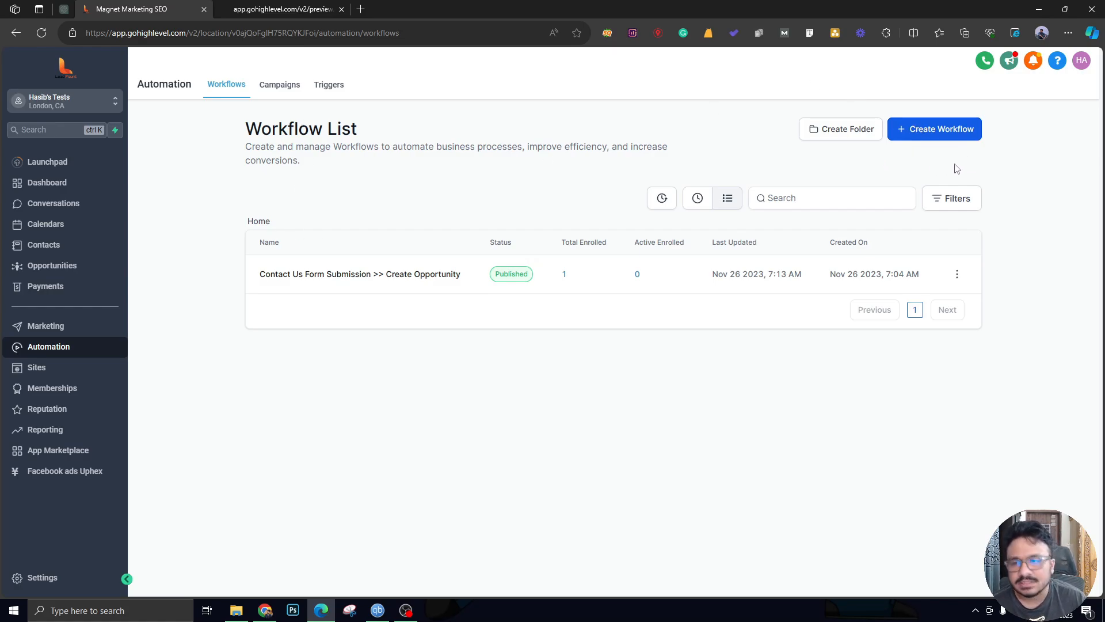
{"action": "left_click", "coordinate": [926, 140]}
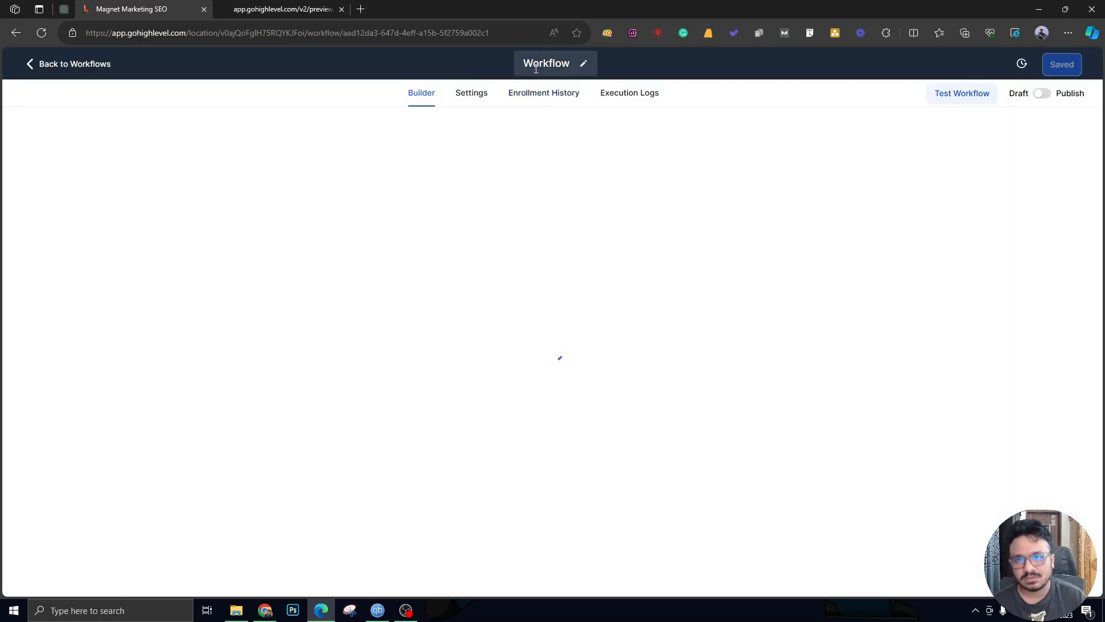
{"action": "type", "text": "+50% Watchtime"}
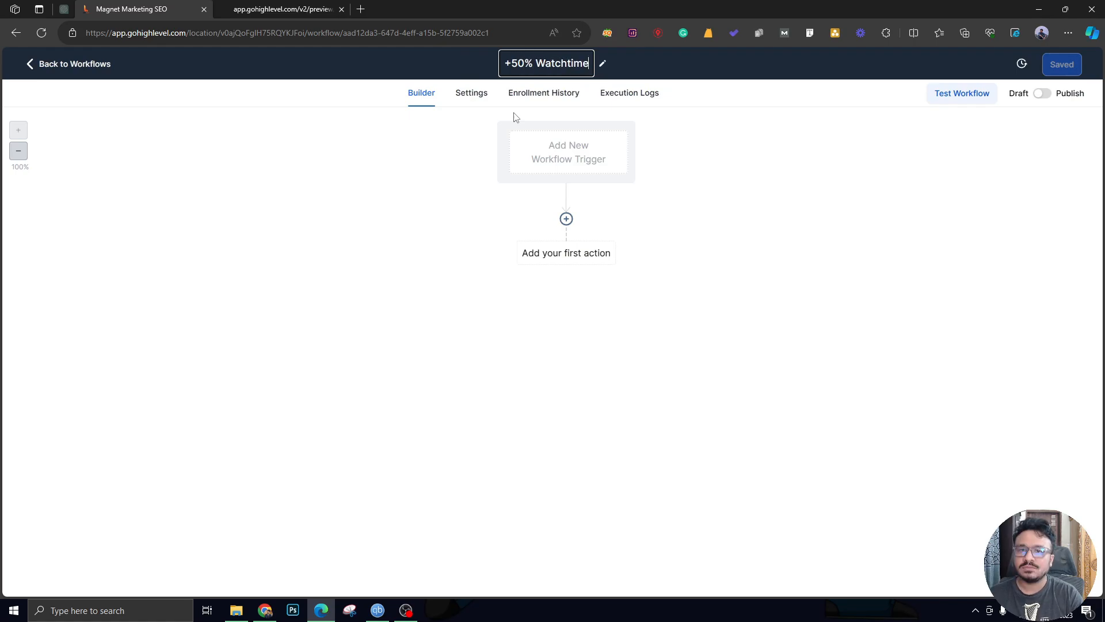
{"action": "type", "text": " Automation"}
{"action": "key", "text": "Return"}
Step: Choose Video Tracking as the trigger for the +50% Watchtime Automation workflow
{"action": "left_click", "coordinate": [548, 150]}
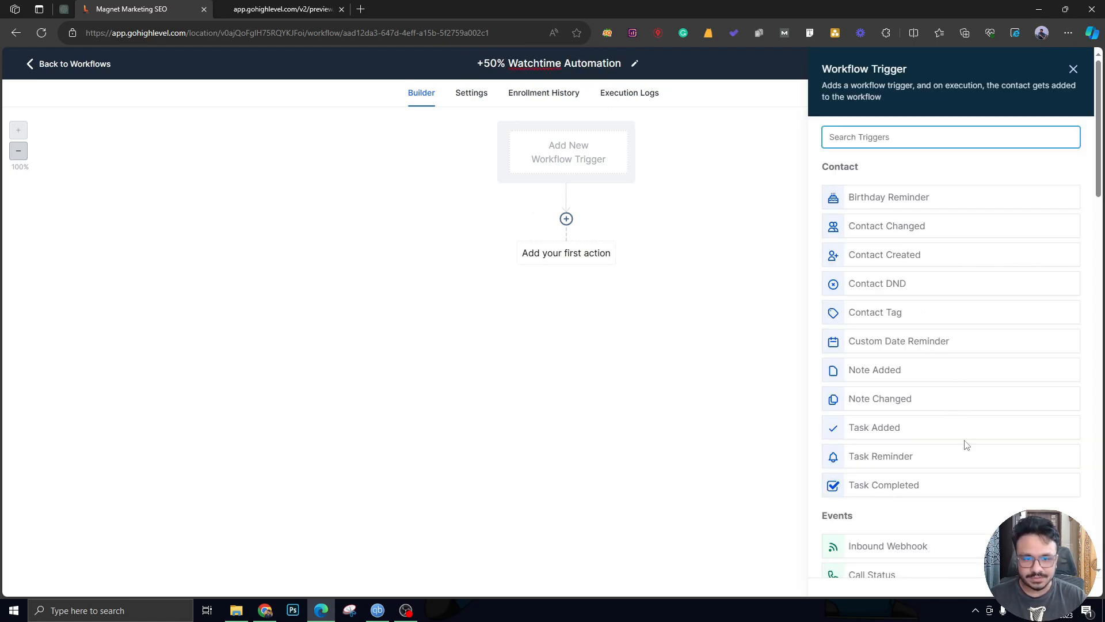
{"action": "scroll", "coordinate": [958, 437], "scroll_direction": "down", "scroll_amount": 5}
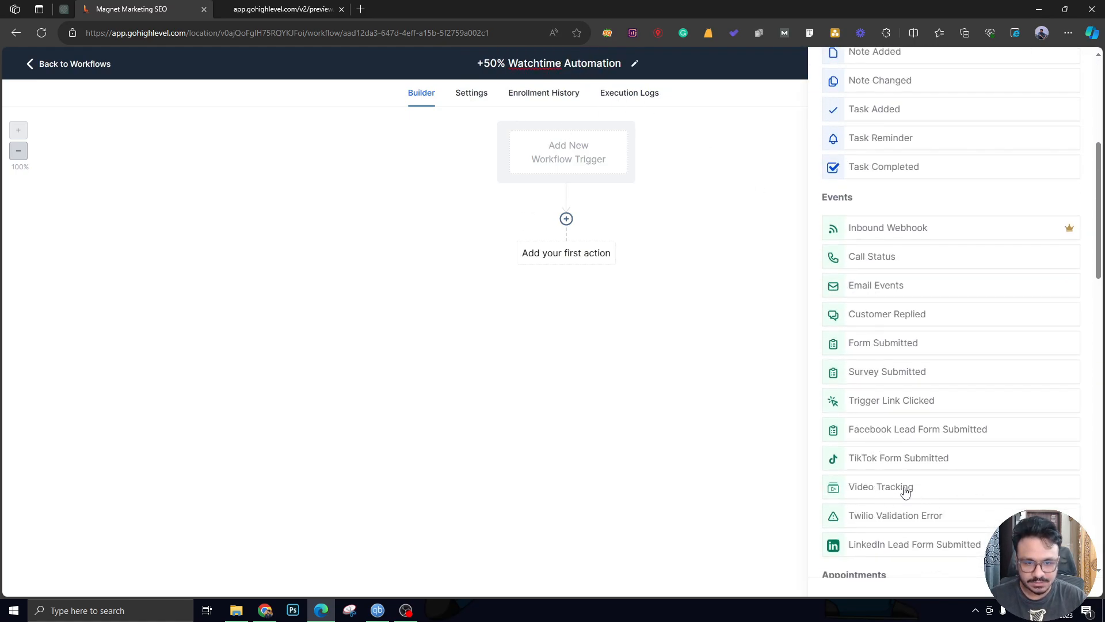
{"action": "left_click", "coordinate": [904, 491]}
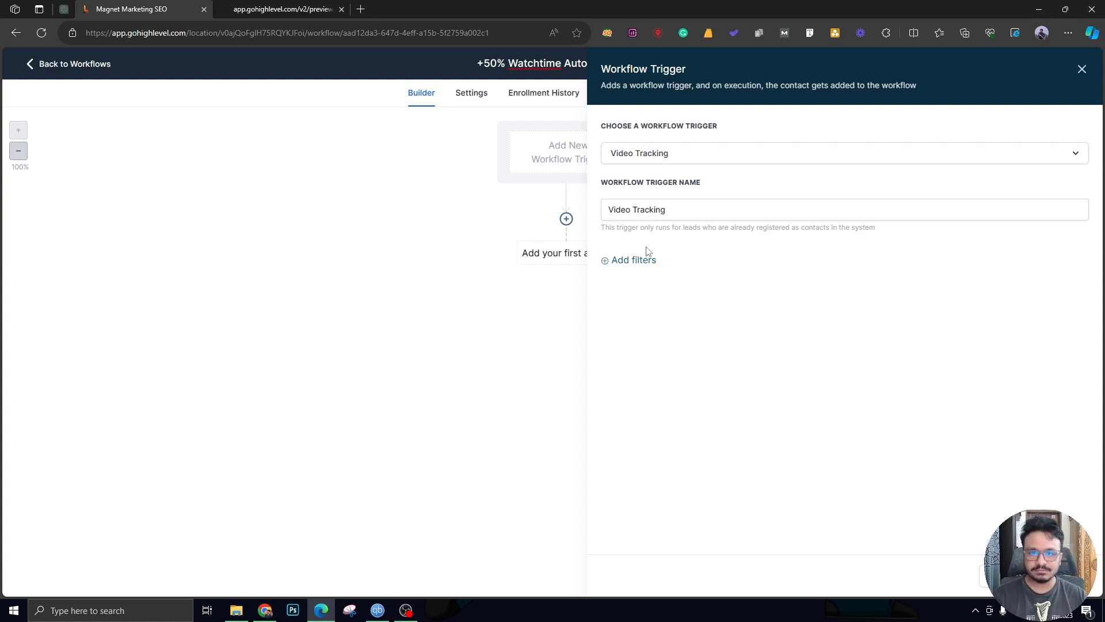
Step: Add a filter to the Video Tracking trigger so that Funnel is any of Fitness Workout
{"action": "left_click", "coordinate": [632, 262]}
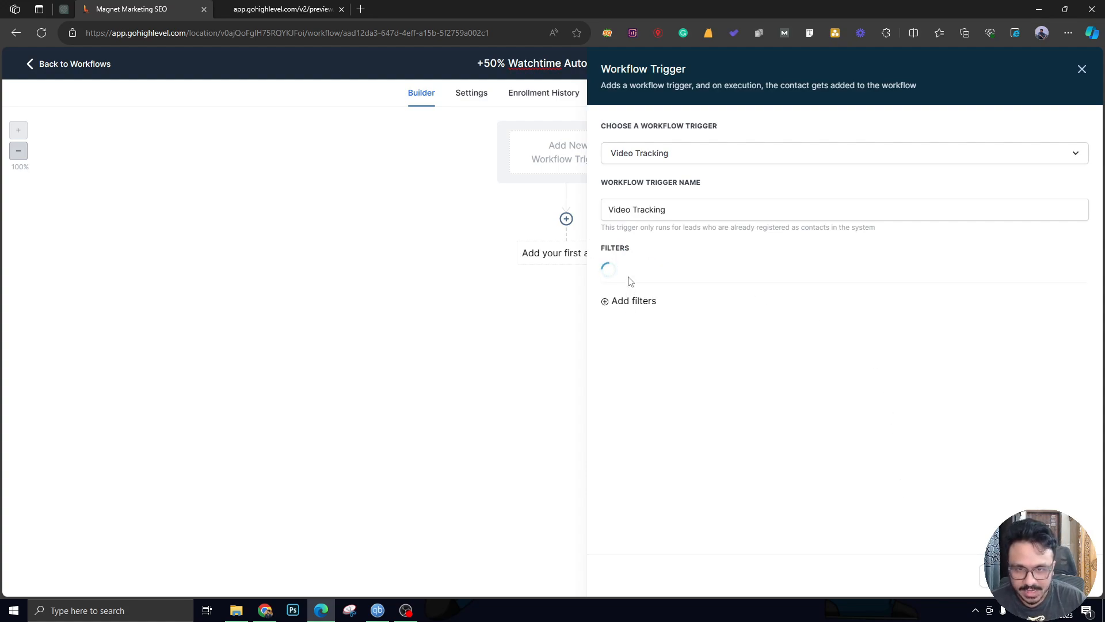
{"action": "left_click", "coordinate": [629, 277]}
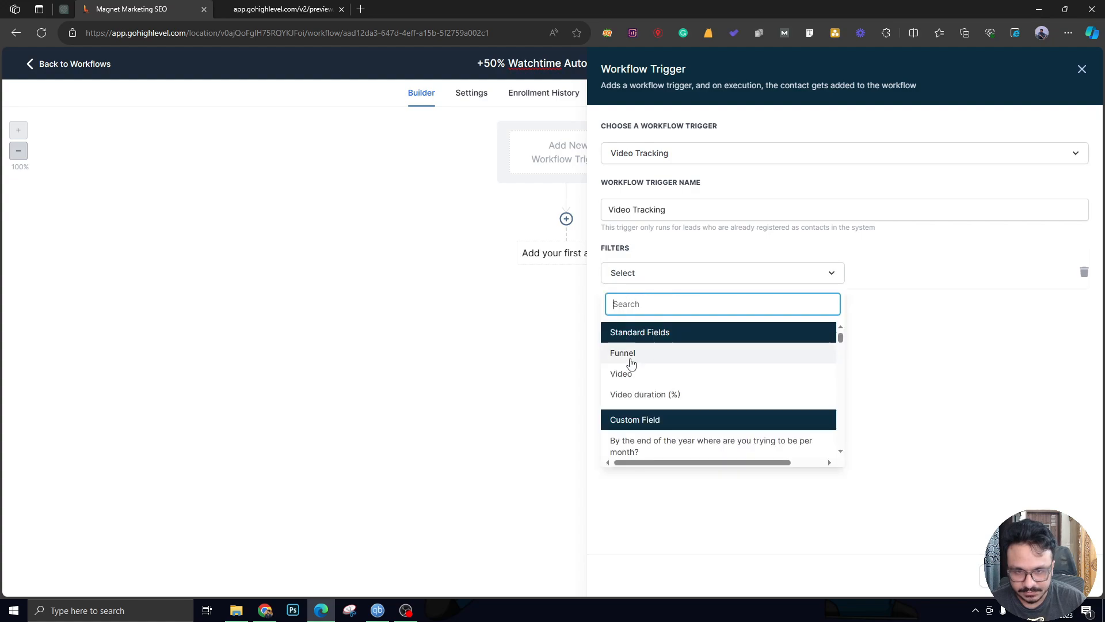
{"action": "left_click", "coordinate": [632, 359]}
{"action": "left_click", "coordinate": [883, 279]}
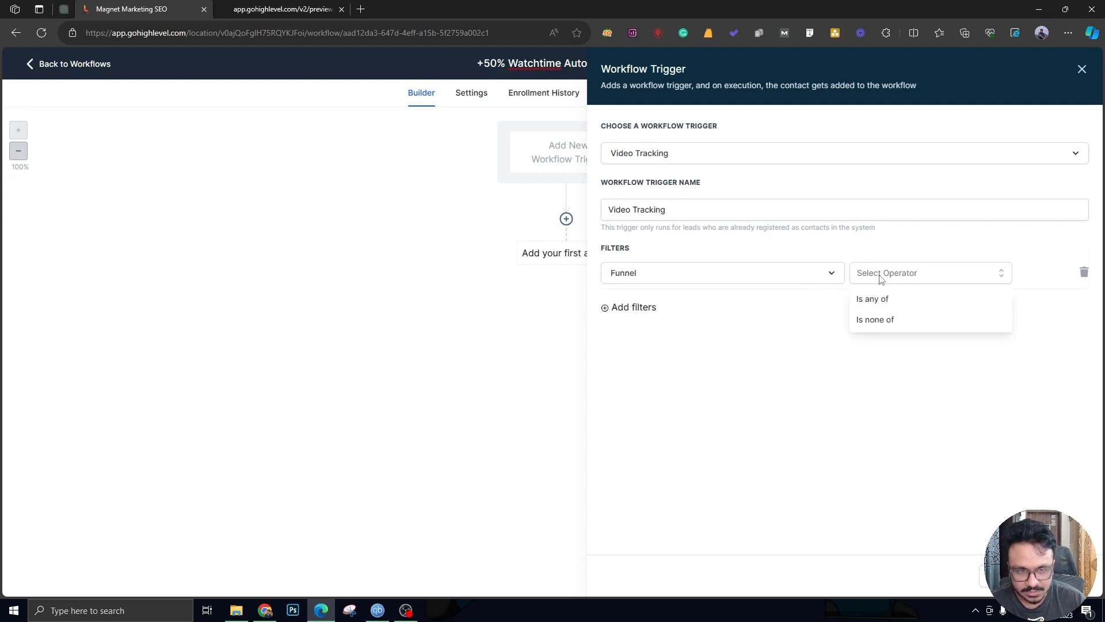
{"action": "left_click", "coordinate": [875, 305]}
{"action": "left_click", "coordinate": [984, 282]}
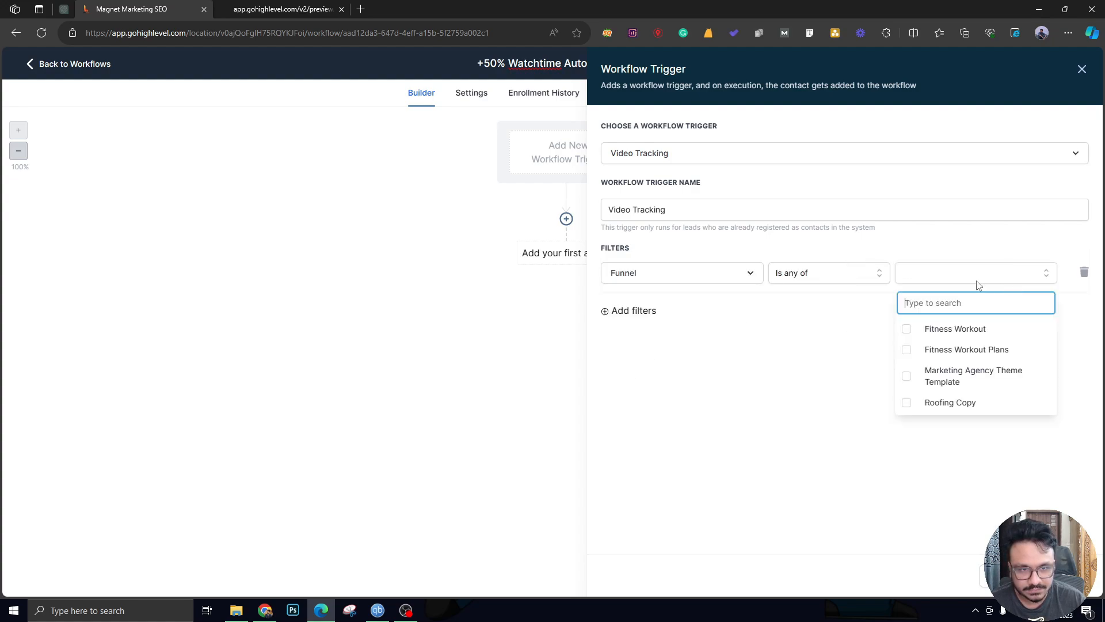
{"action": "left_click", "coordinate": [907, 329]}
{"action": "left_click", "coordinate": [748, 326]}
Step: Add a second trigger filter so that Video is any of "video (2160p).mp4"
{"action": "left_click", "coordinate": [630, 311]}
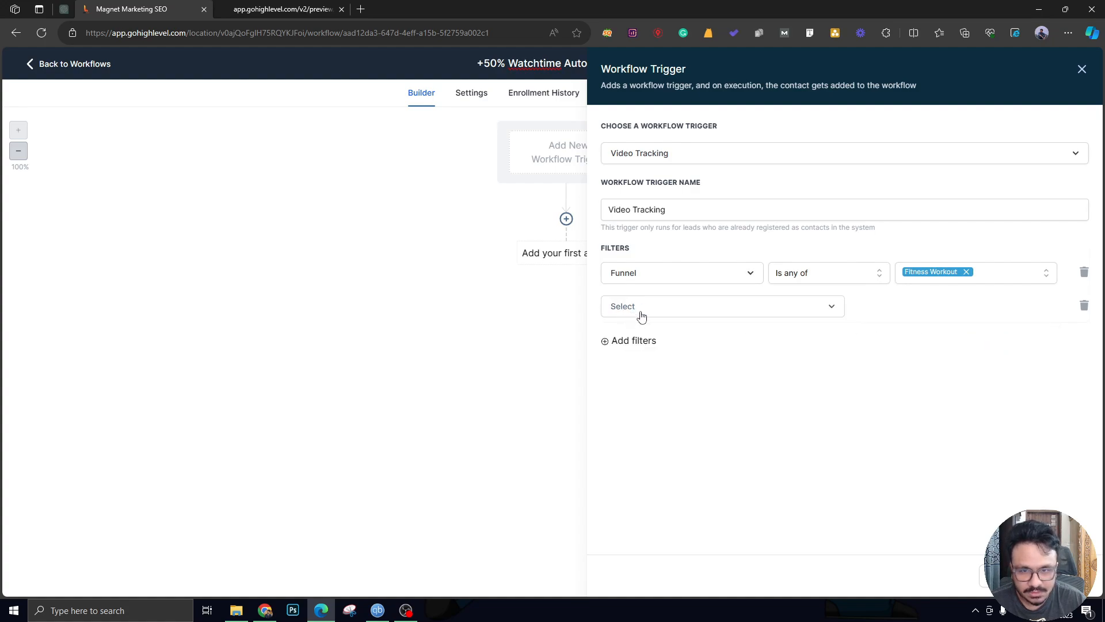
{"action": "left_click", "coordinate": [642, 313]}
{"action": "left_click", "coordinate": [643, 386]}
{"action": "left_click", "coordinate": [893, 306]}
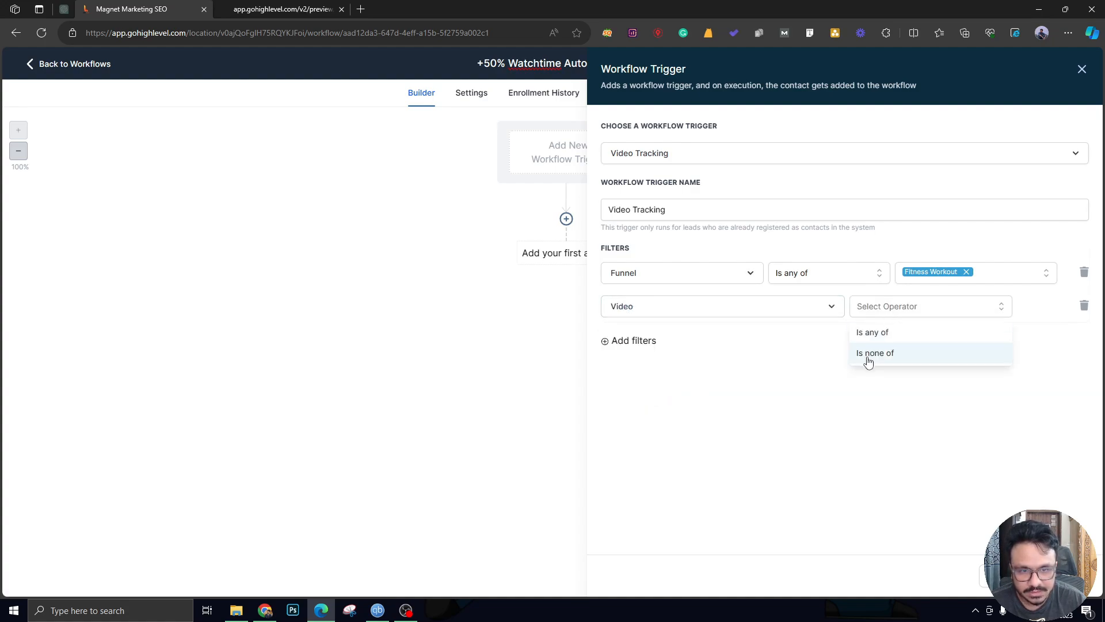
{"action": "left_click", "coordinate": [872, 332]}
{"action": "left_click", "coordinate": [1000, 311]}
{"action": "left_click", "coordinate": [939, 360]}
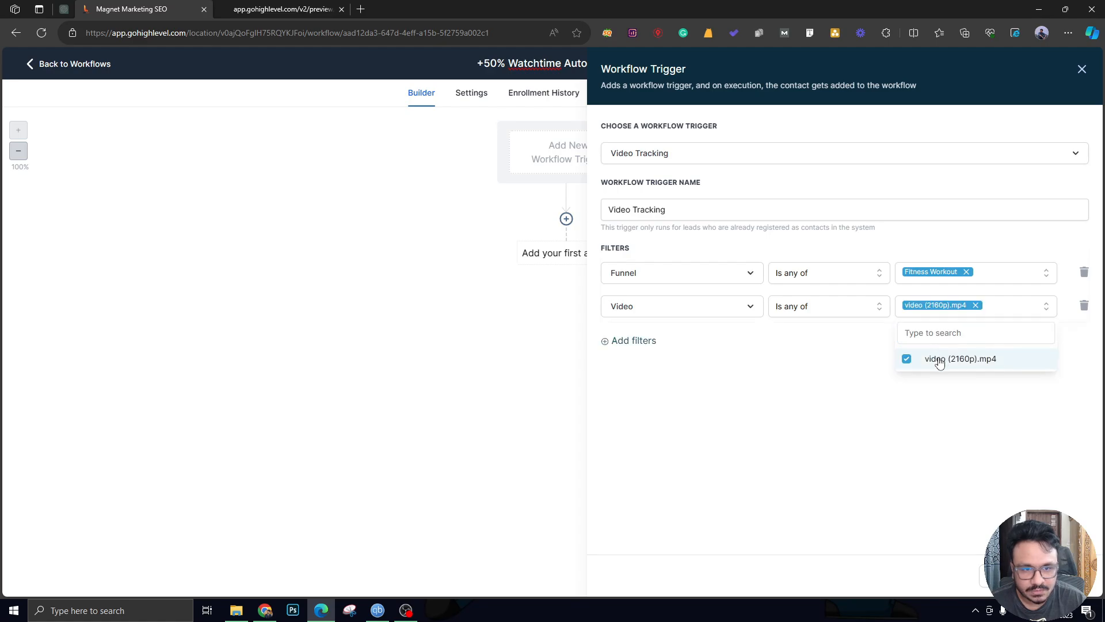
{"action": "left_click", "coordinate": [834, 384]}
Step: Add a third filter requiring Video duration (%) greater than or equal to 50, and save the trigger
{"action": "left_click", "coordinate": [636, 341]}
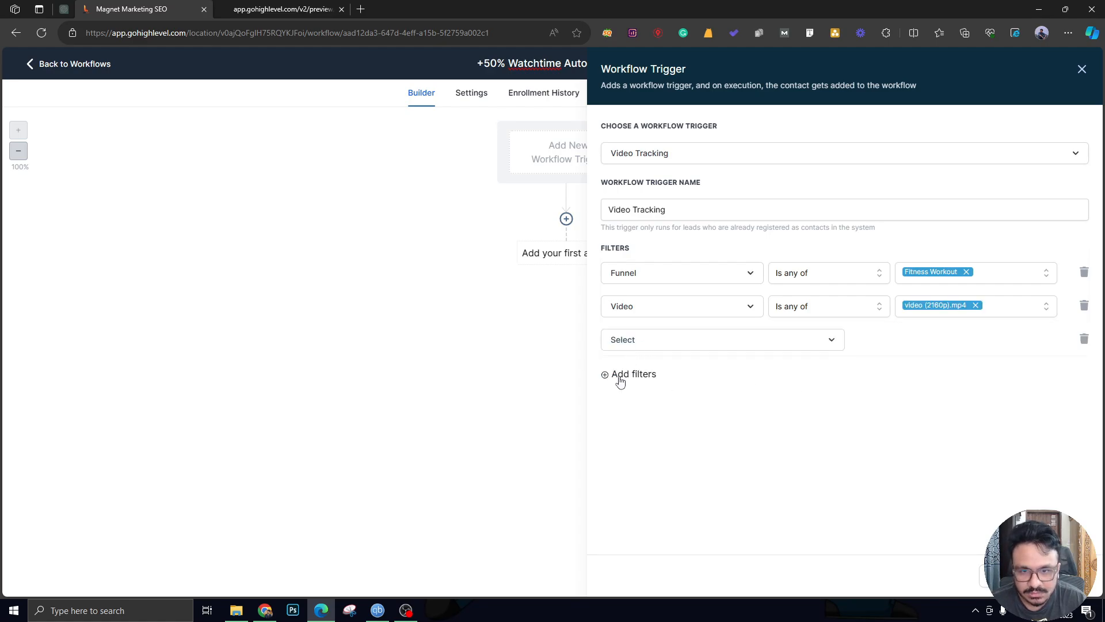
{"action": "left_click", "coordinate": [323, 7]}
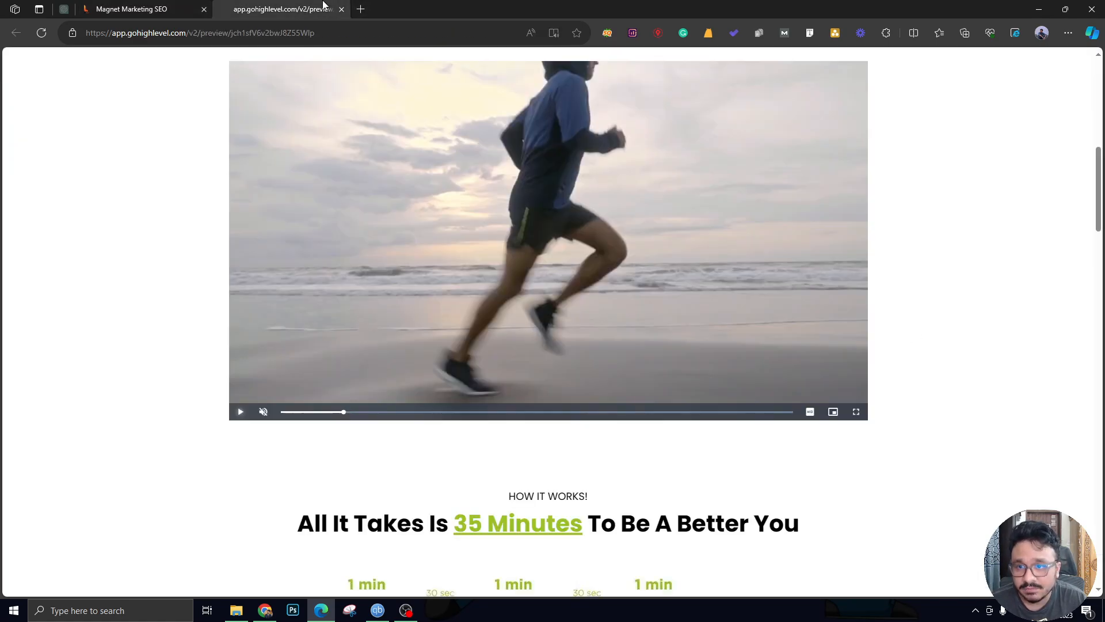
{"action": "left_click", "coordinate": [105, 8]}
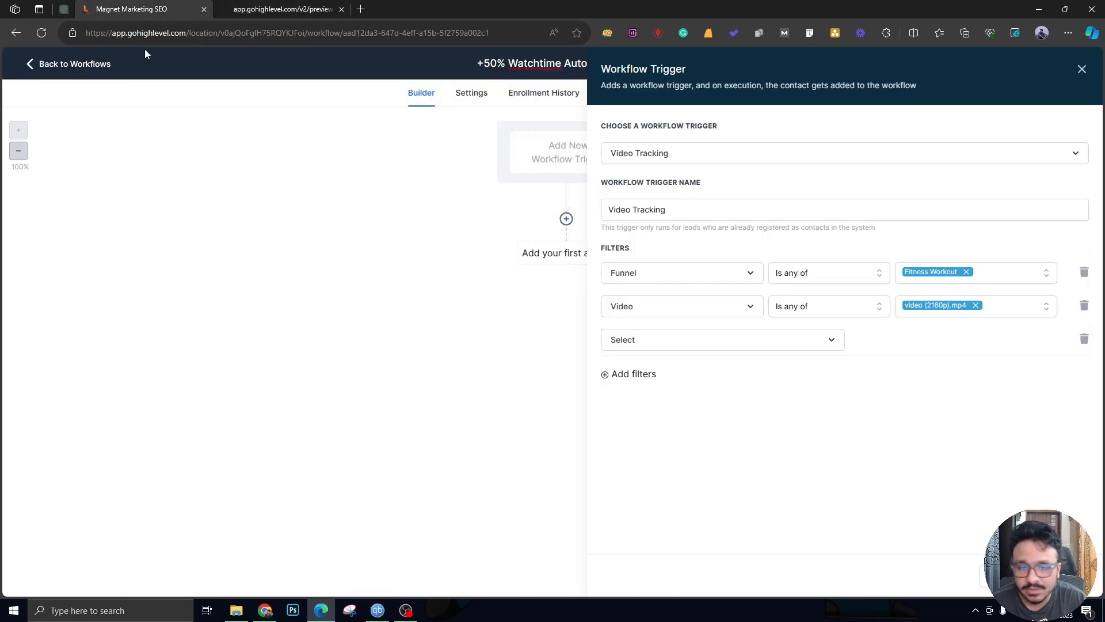
{"action": "left_click", "coordinate": [732, 344]}
{"action": "left_click", "coordinate": [634, 420]}
{"action": "left_click", "coordinate": [873, 348]}
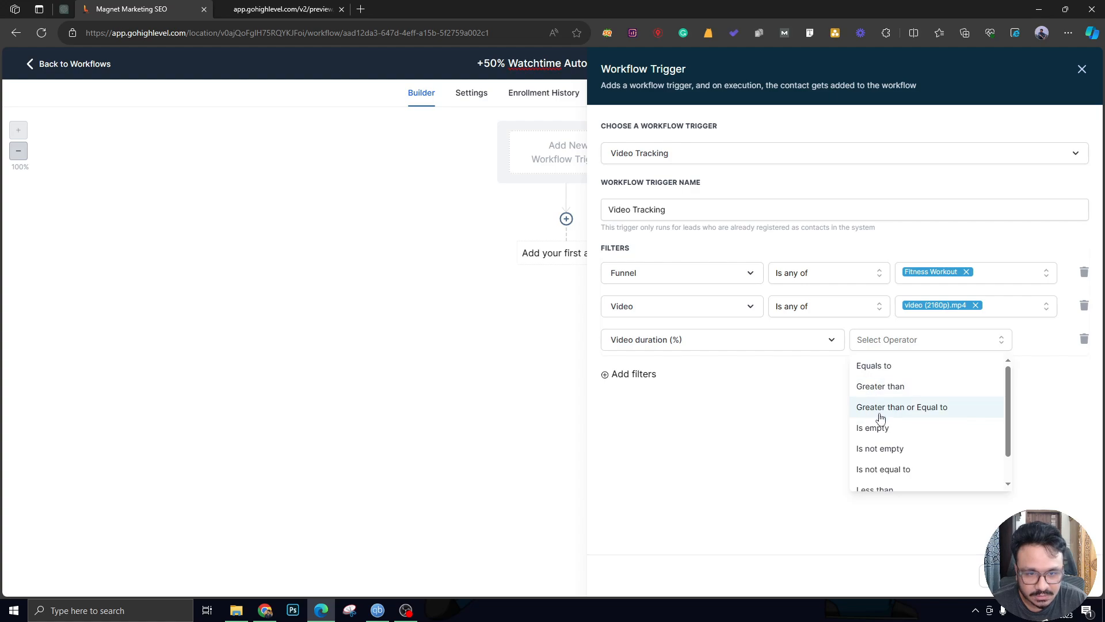
{"action": "left_click", "coordinate": [882, 410]}
{"action": "left_click", "coordinate": [900, 344]}
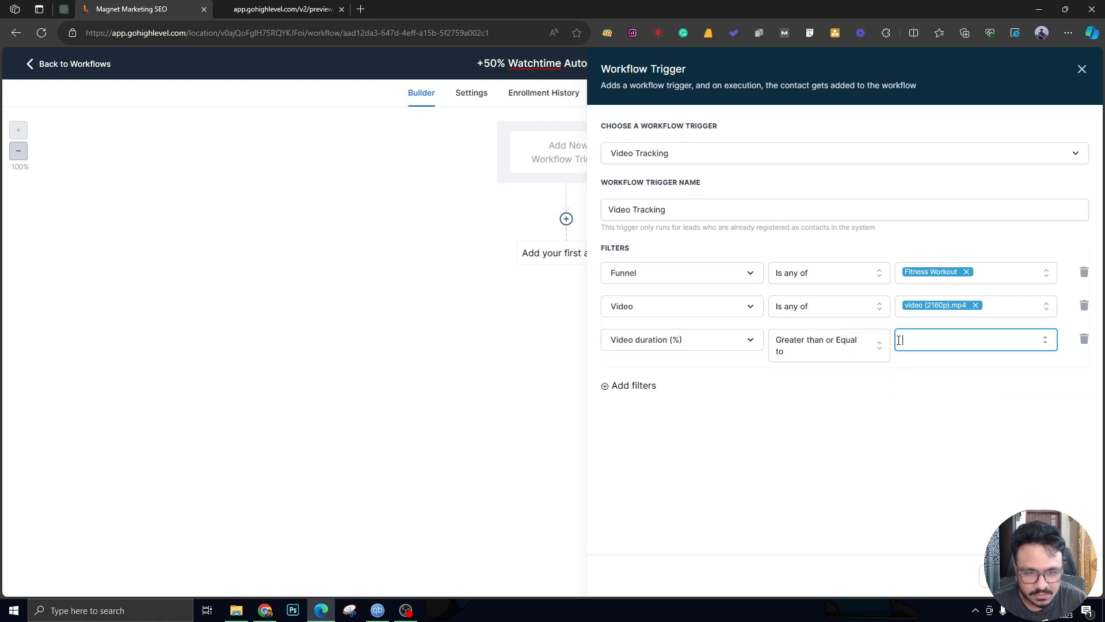
{"action": "type", "text": "50"}
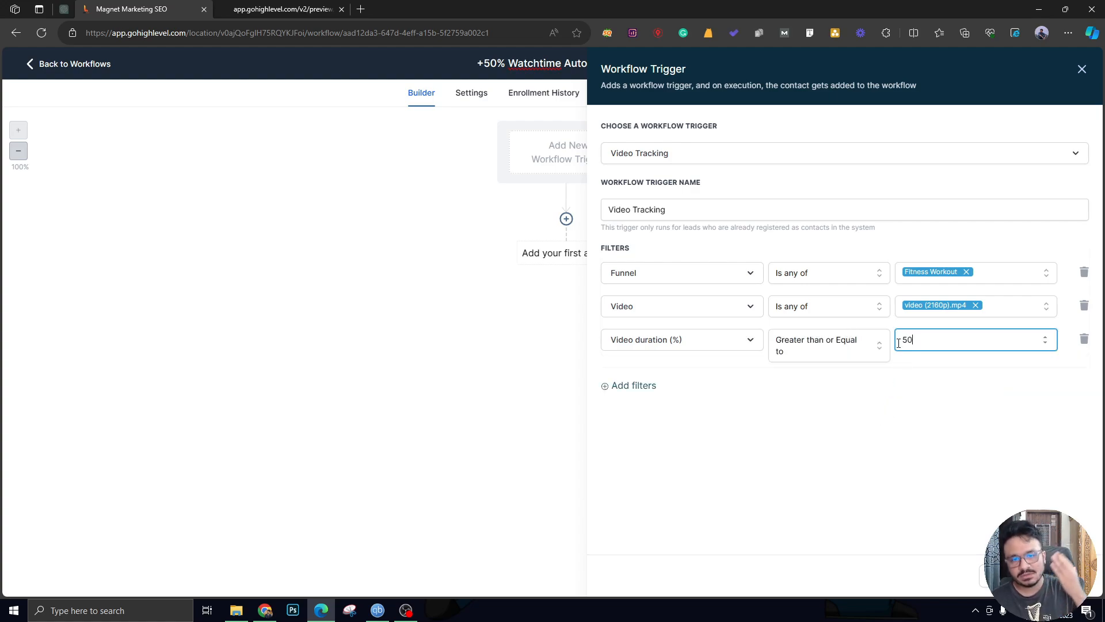
{"action": "left_click", "coordinate": [1036, 575]}
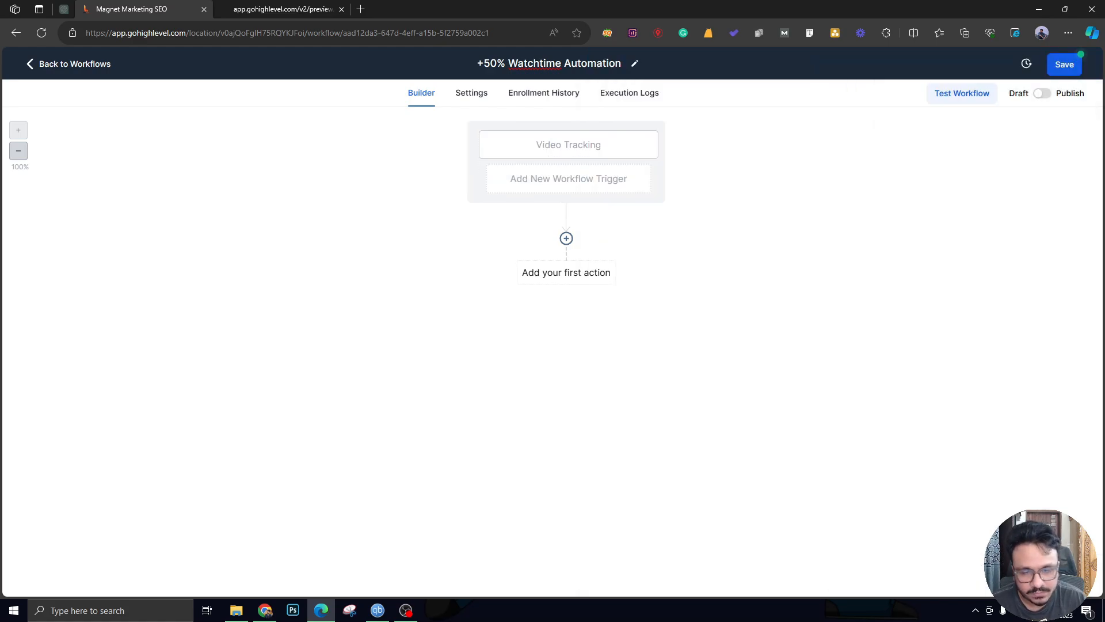
Step: Start a Send Email action whose message opens with "Hey" followed by the contact's full-name custom value
{"action": "left_click", "coordinate": [568, 237]}
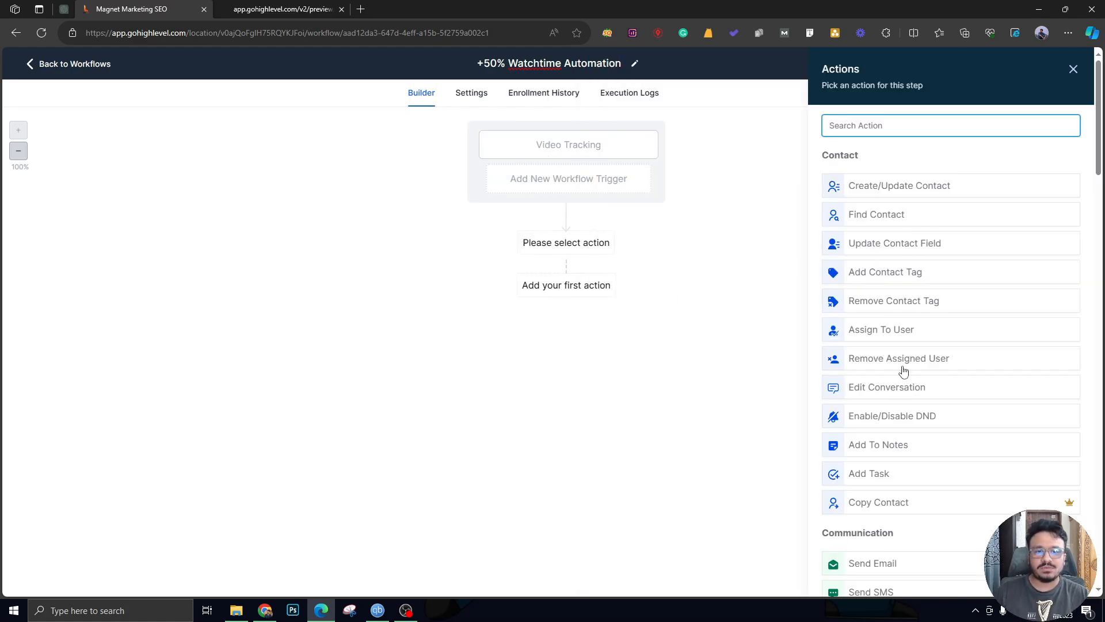
{"action": "scroll", "coordinate": [901, 403], "scroll_direction": "down", "scroll_amount": 3}
{"action": "left_click", "coordinate": [896, 399]}
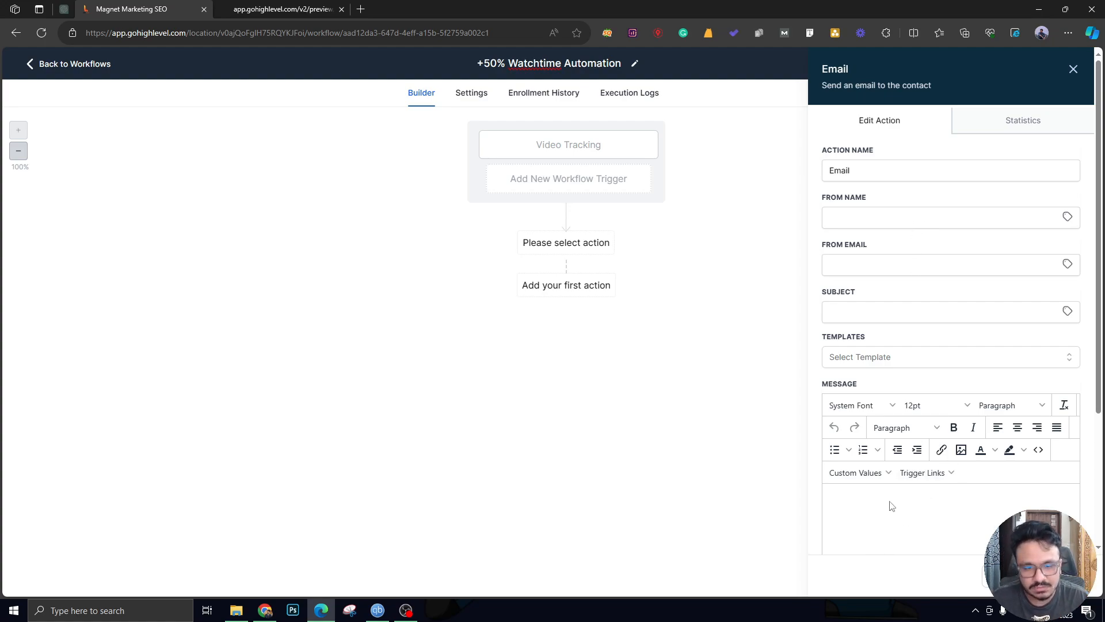
{"action": "scroll", "coordinate": [893, 495], "scroll_direction": "down", "scroll_amount": 3}
{"action": "left_click", "coordinate": [891, 412]}
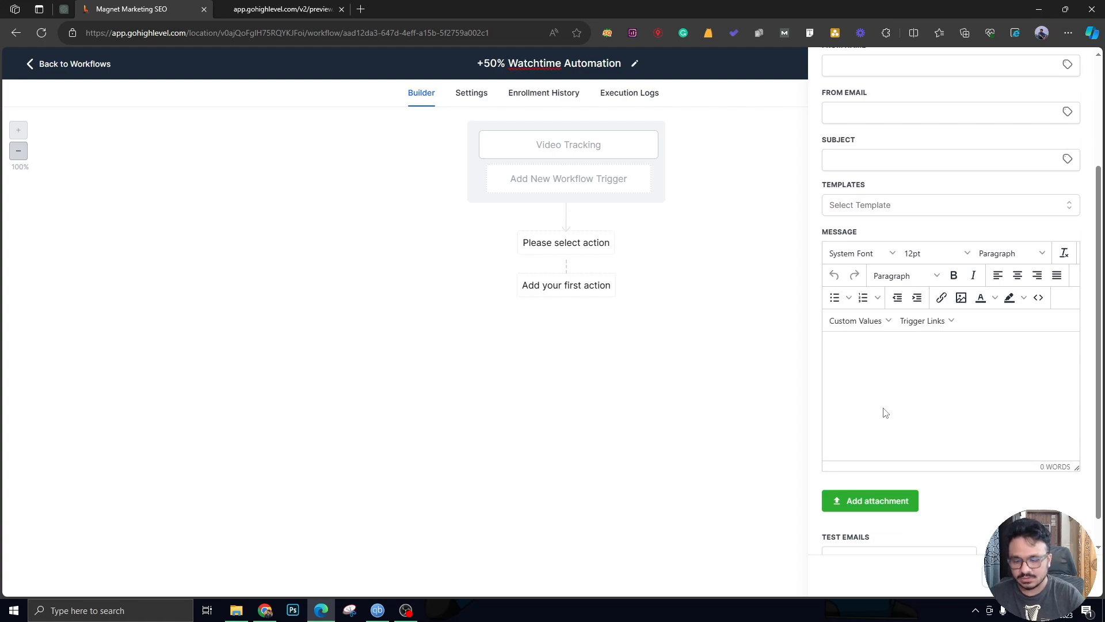
{"action": "type", "text": "Hey"}
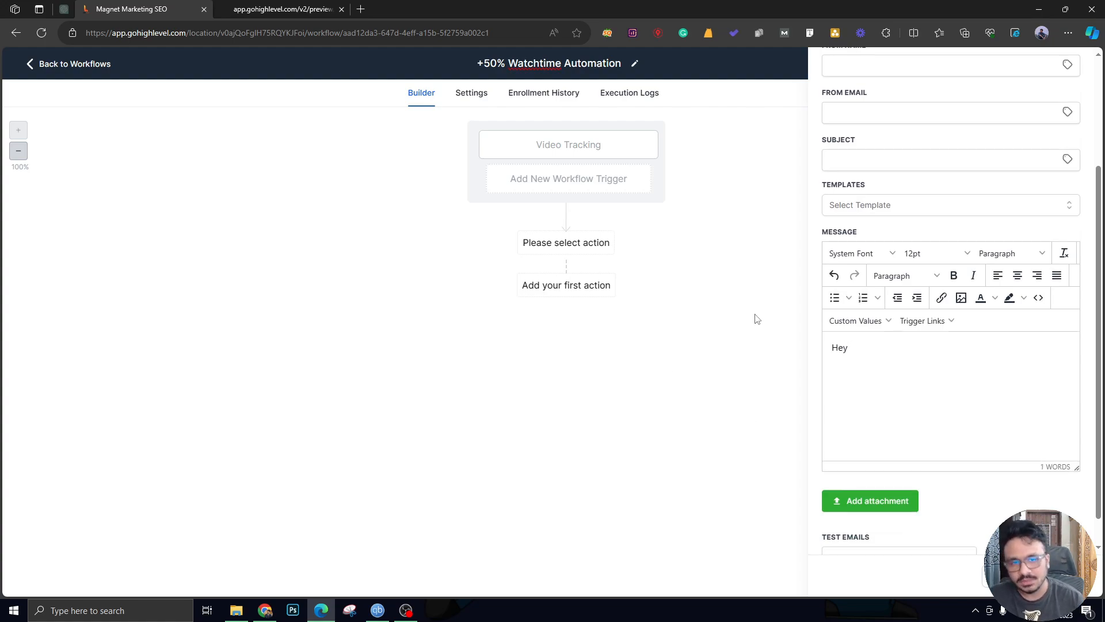
{"action": "left_click", "coordinate": [857, 324]}
{"action": "mouse_move", "coordinate": [857, 342]}
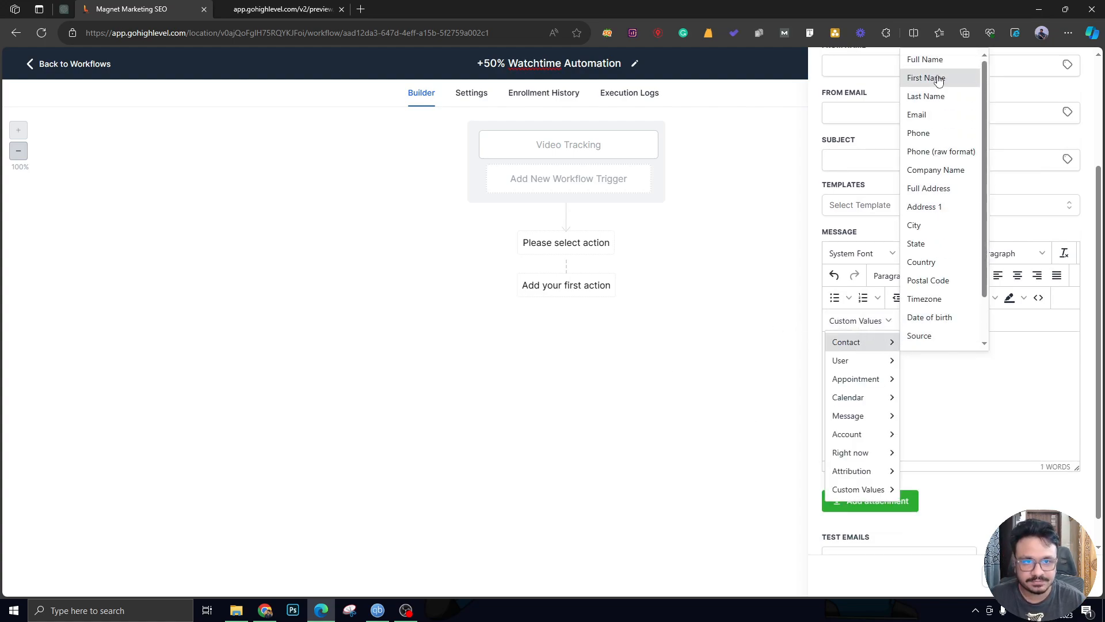
{"action": "left_click", "coordinate": [925, 59]}
Step: Add the line "I think you're interested in the {{offer}}. Do you wanna talk about it more." and close the email action unsaved
{"action": "type", "text": "I think yo"}
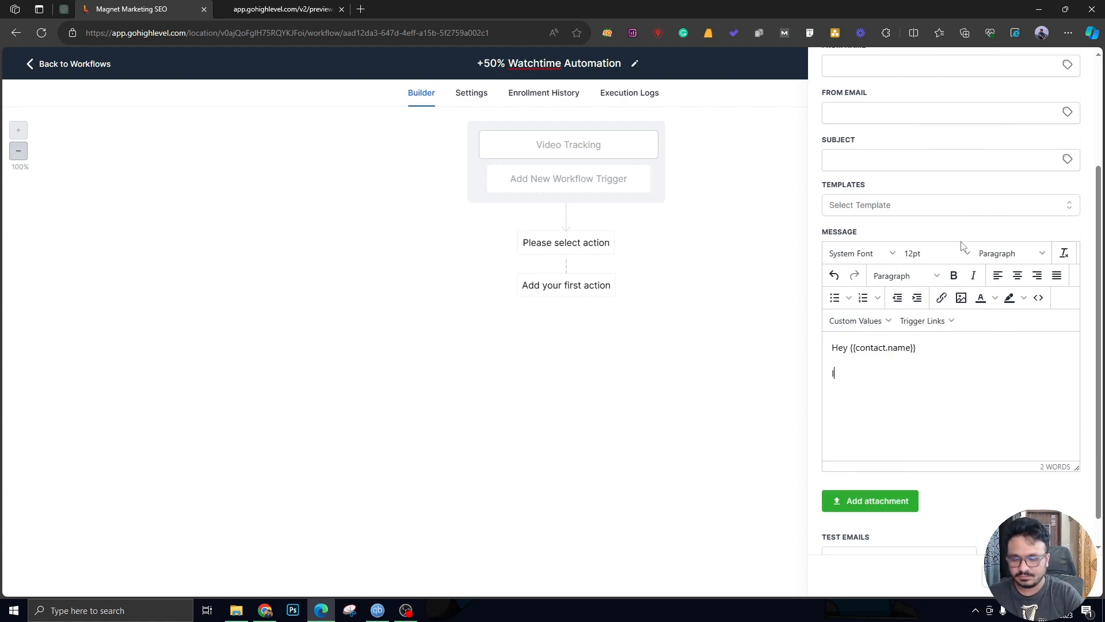
{"action": "type", "text": "u're"}
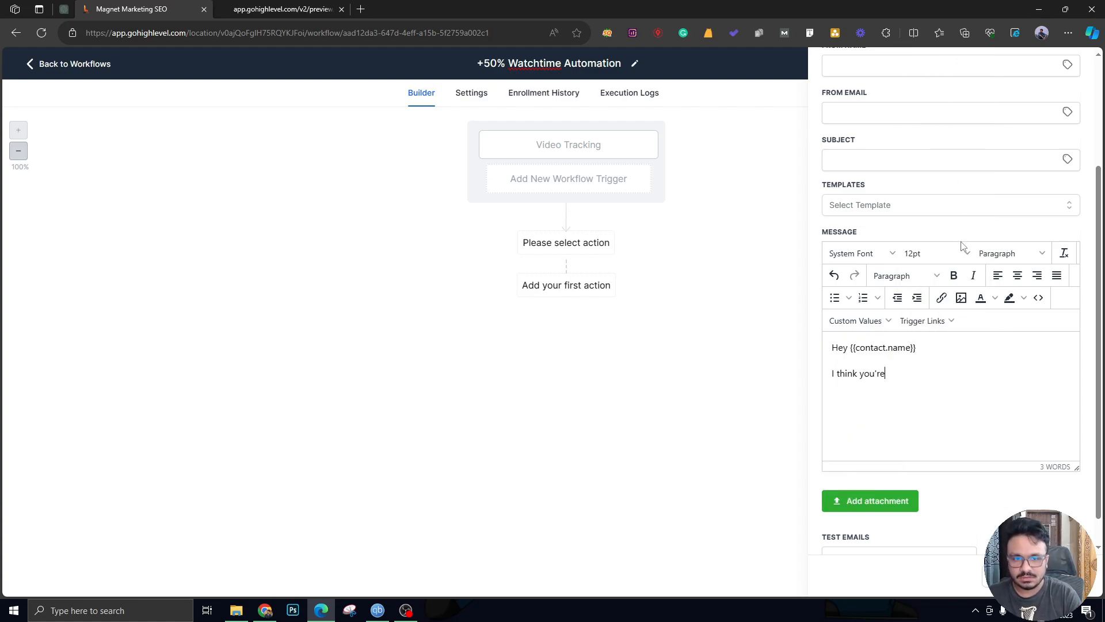
{"action": "type", "text": " interested "}
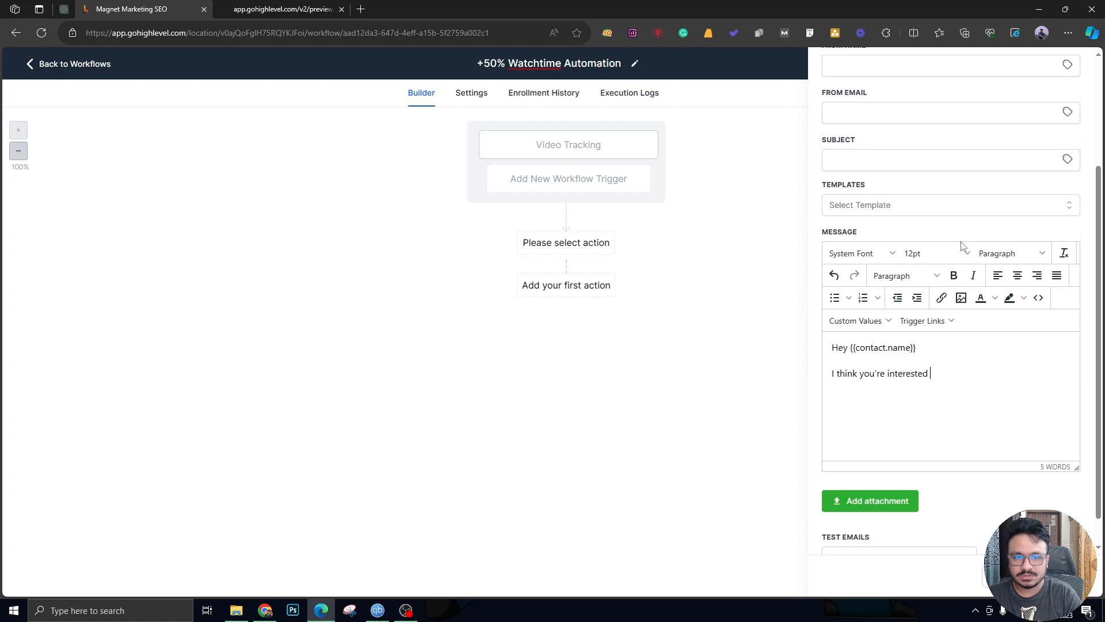
{"action": "type", "text": "in the "}
{"action": "type", "text": "{{offe"}
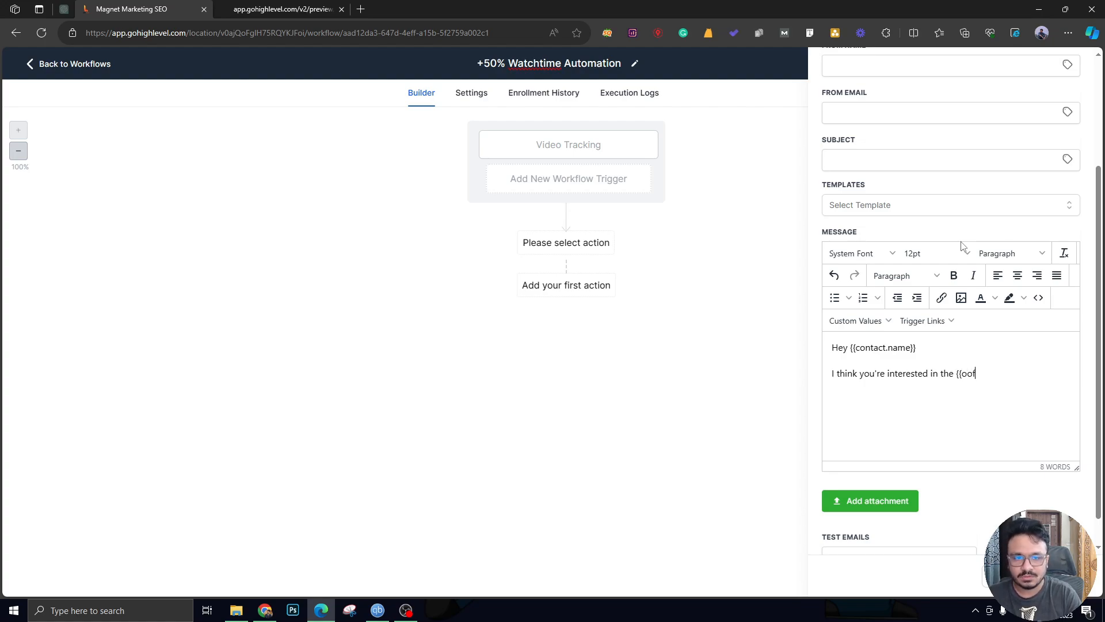
{"action": "type", "text": "r}}. "}
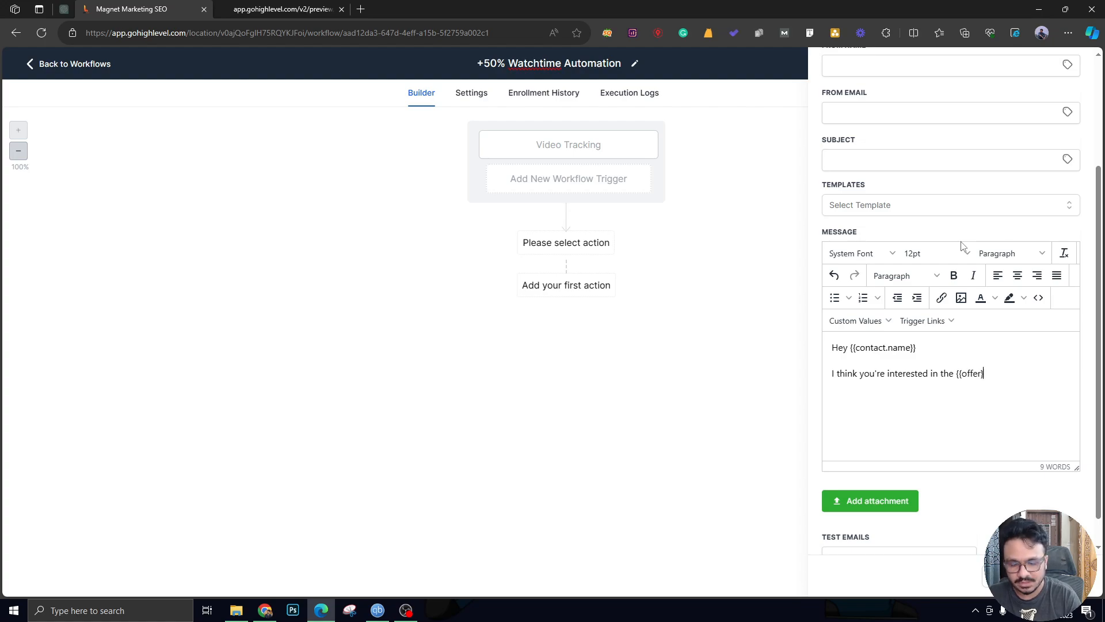
{"action": "type", "text": "Do y"}
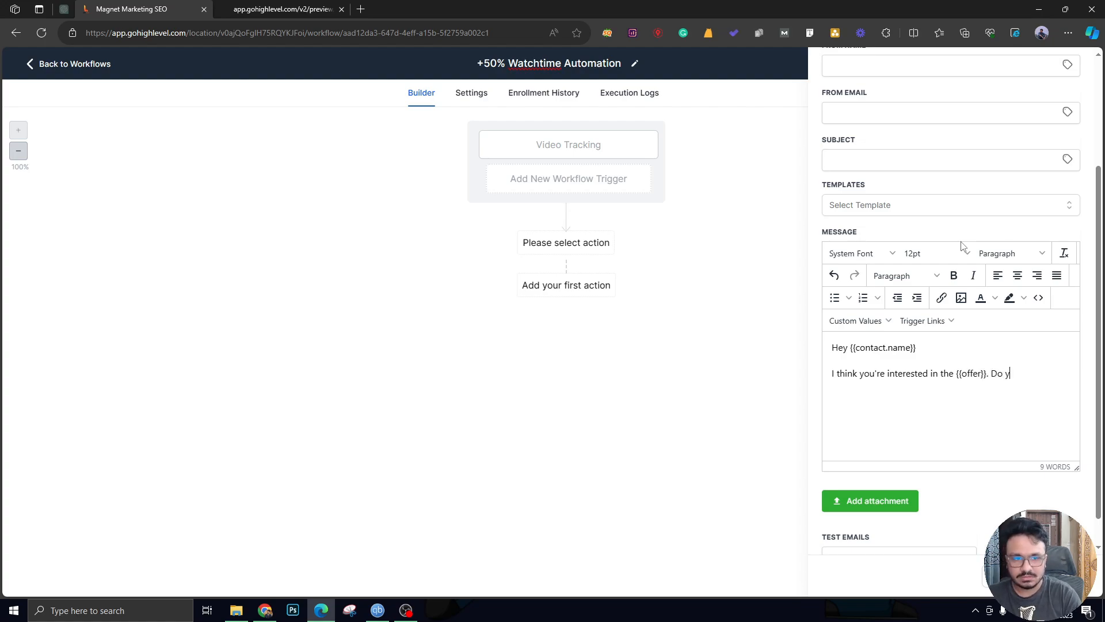
{"action": "type", "text": "ou wanna talk about it more."}
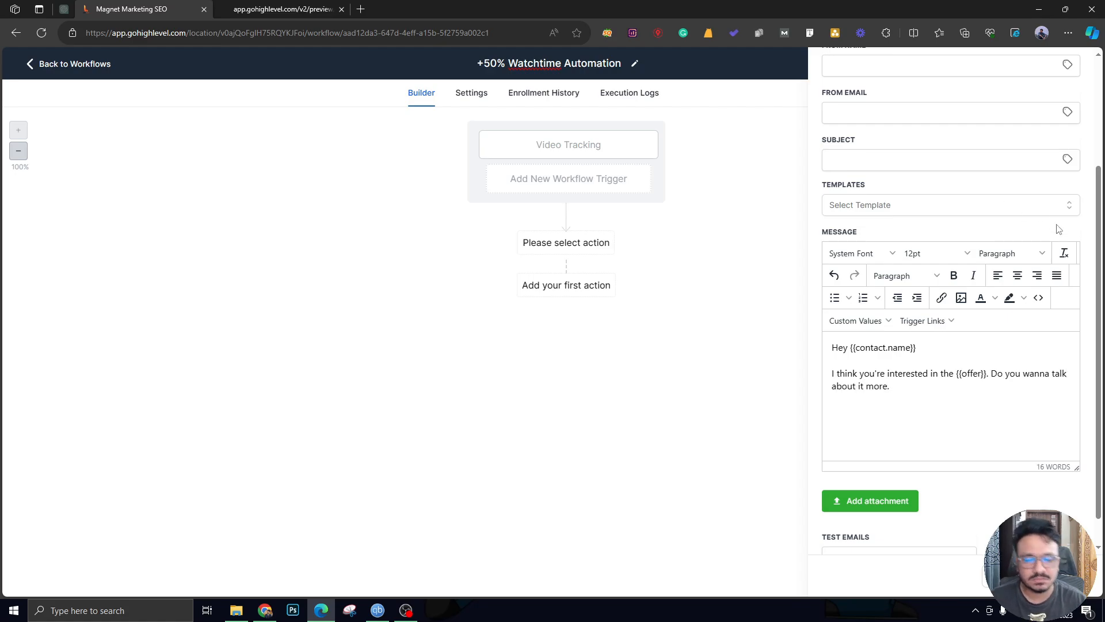
{"action": "scroll", "coordinate": [950, 268], "scroll_direction": "up", "scroll_amount": 3}
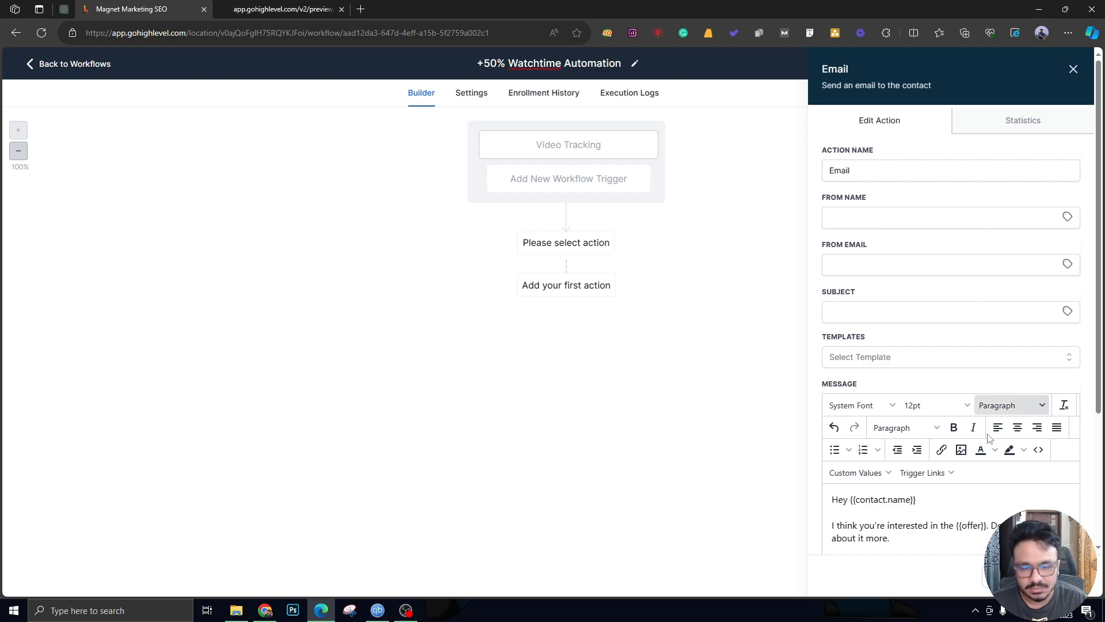
{"action": "left_click", "coordinate": [1073, 70]}
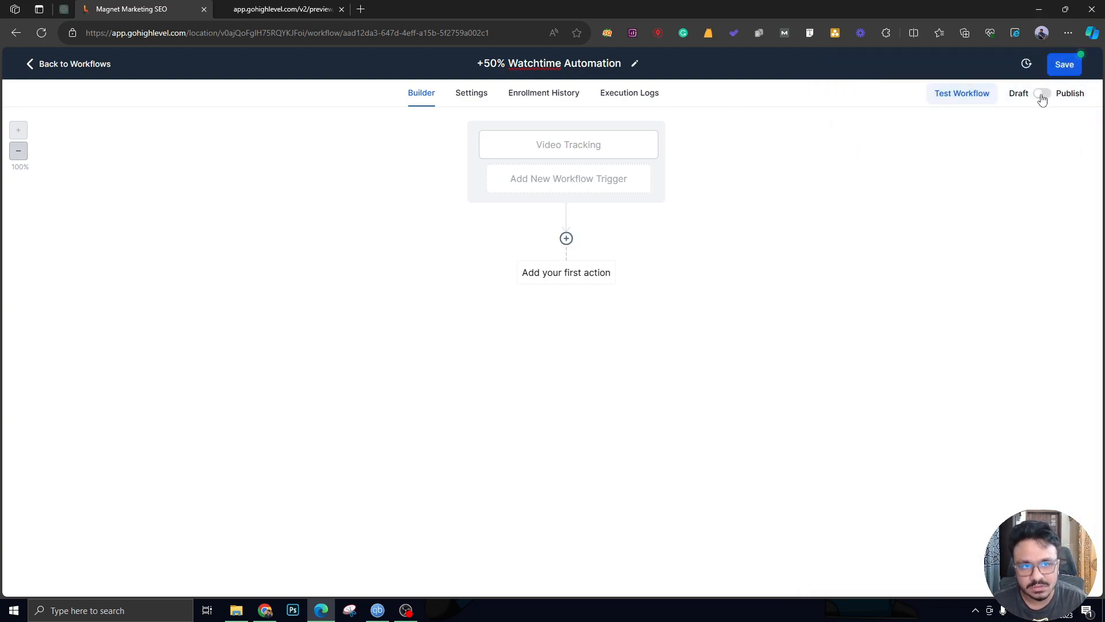
Step: Save the draft workflow with its Video Tracking trigger
{"action": "left_click", "coordinate": [1067, 63]}
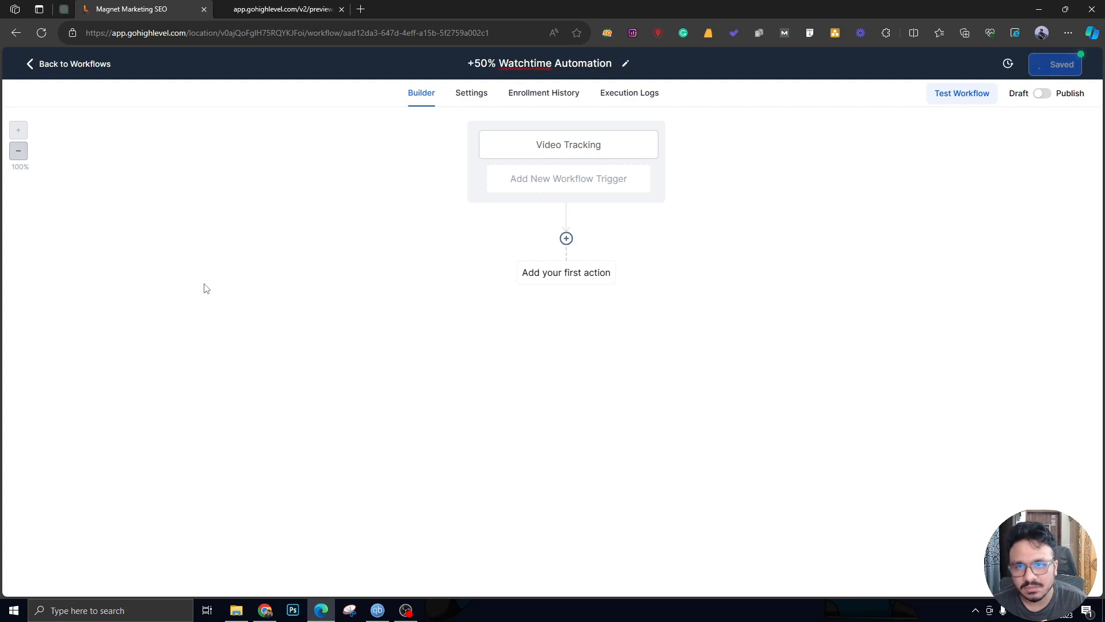